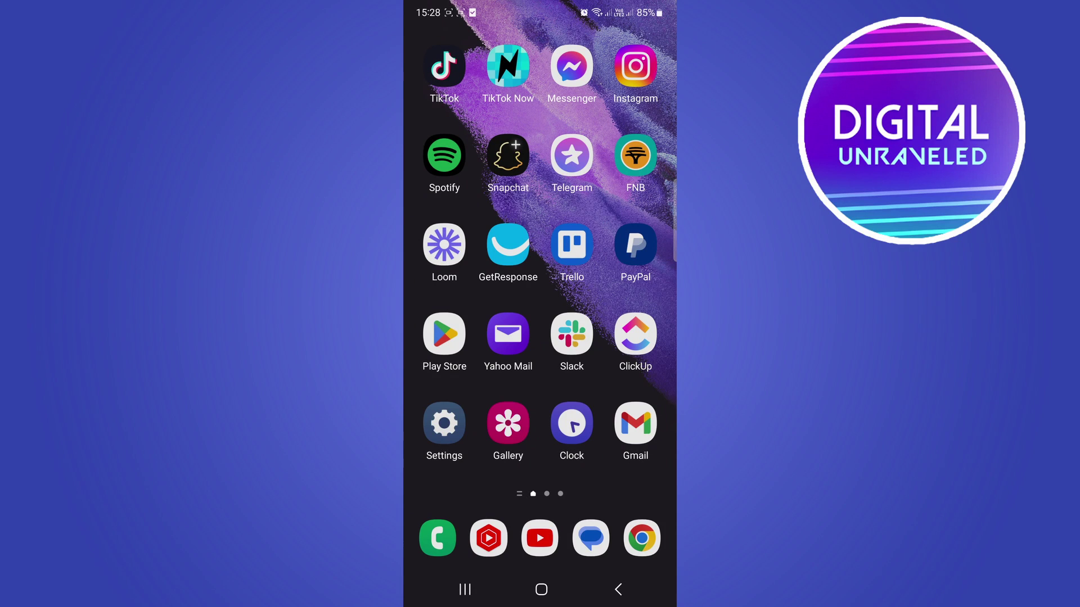
# - Launch Telegram from the home screen to show its chat list
pyautogui.click(572, 157)
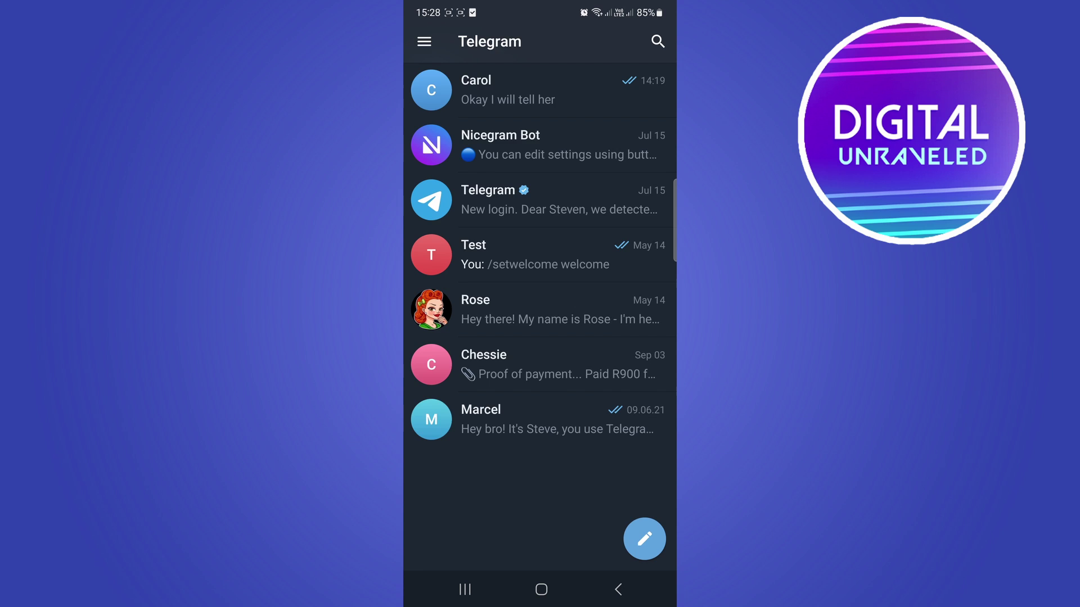
# - Copy the username imstevep8 from Telegram's username settings, then go to the home screen
pyautogui.click(424, 41)
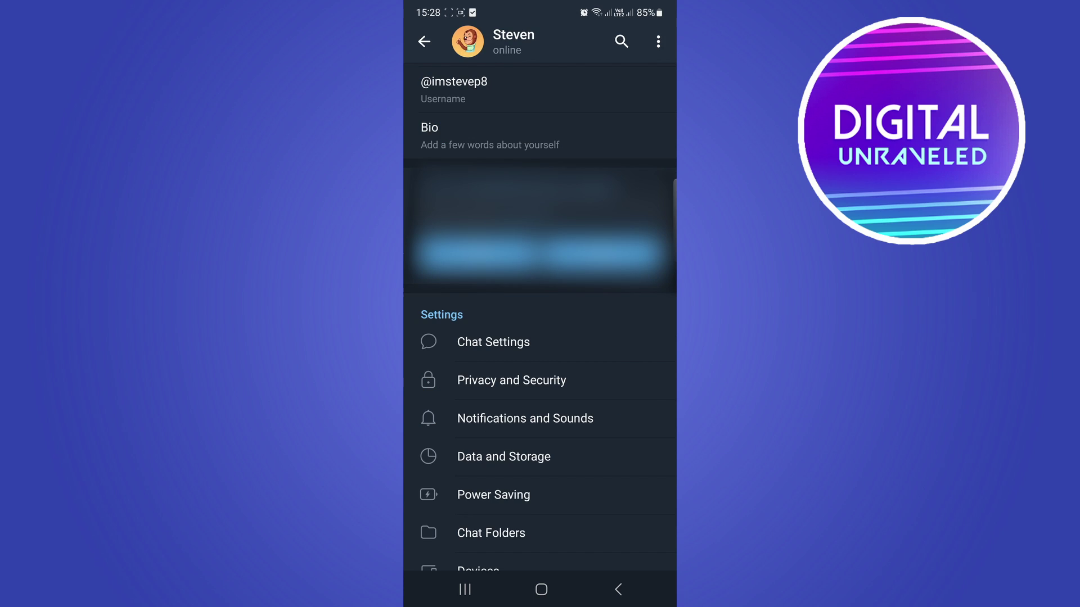
pyautogui.click(523, 89)
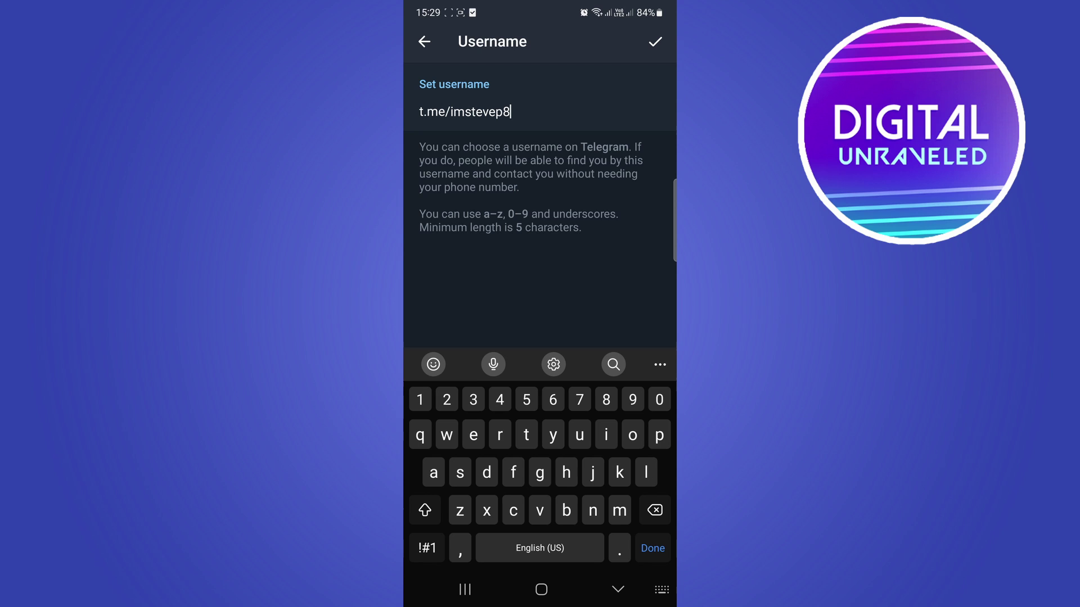
pyautogui.moveTo(509, 127); pyautogui.dragTo(450, 128)
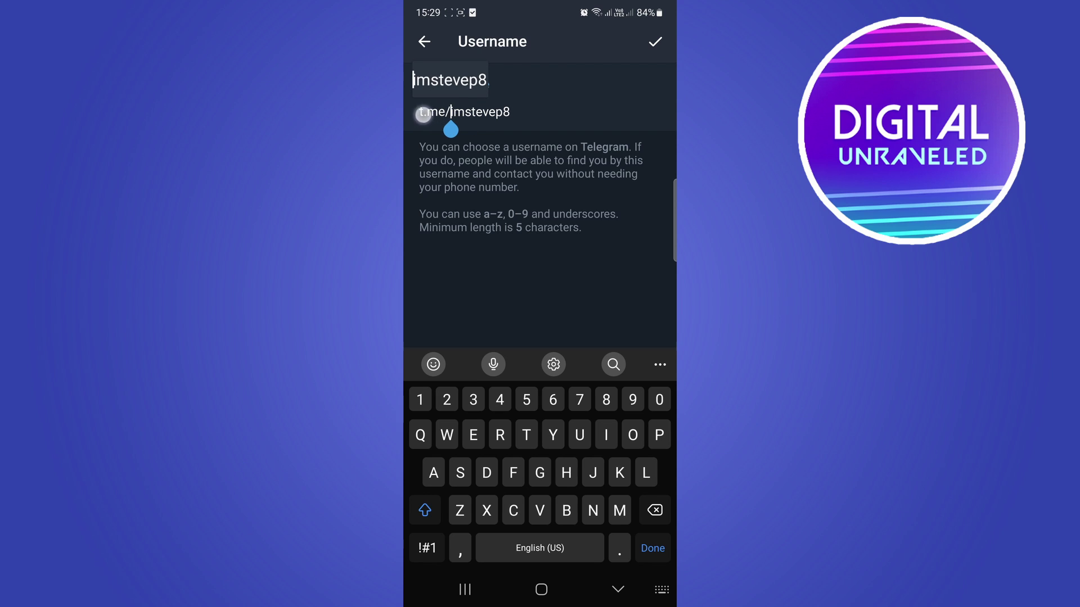
pyautogui.moveTo(452, 128); pyautogui.dragTo(469, 118)
pyautogui.doubleClick(469, 112)
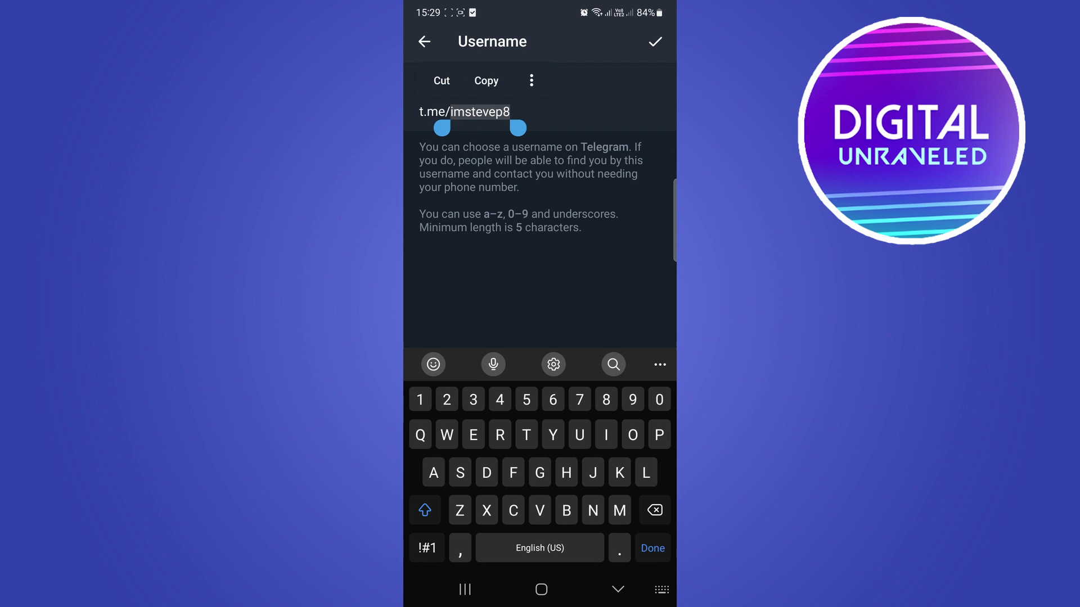
pyautogui.click(486, 80)
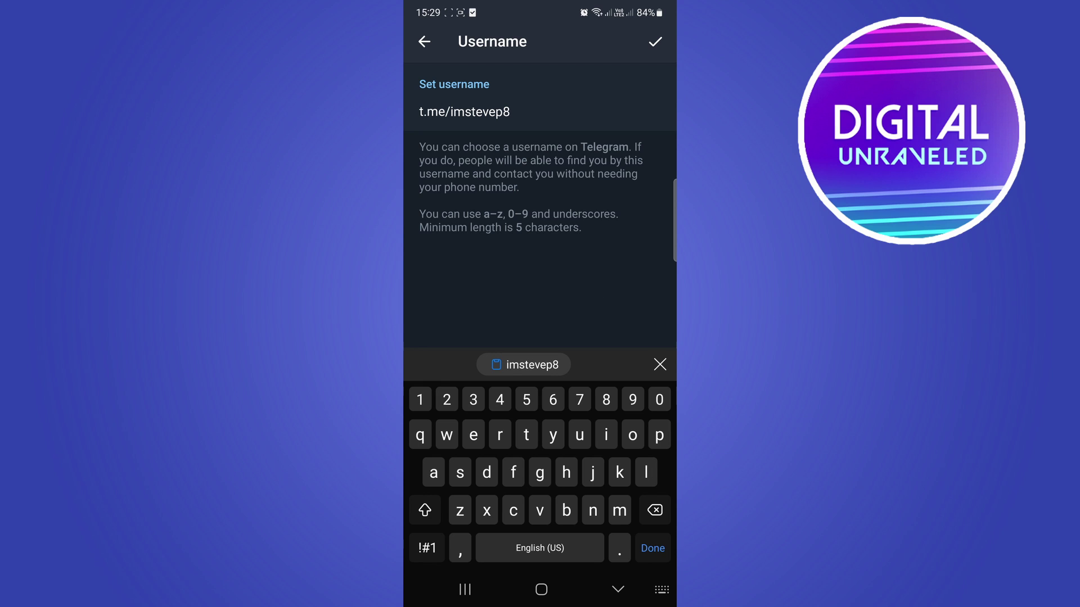
pyautogui.click(541, 589)
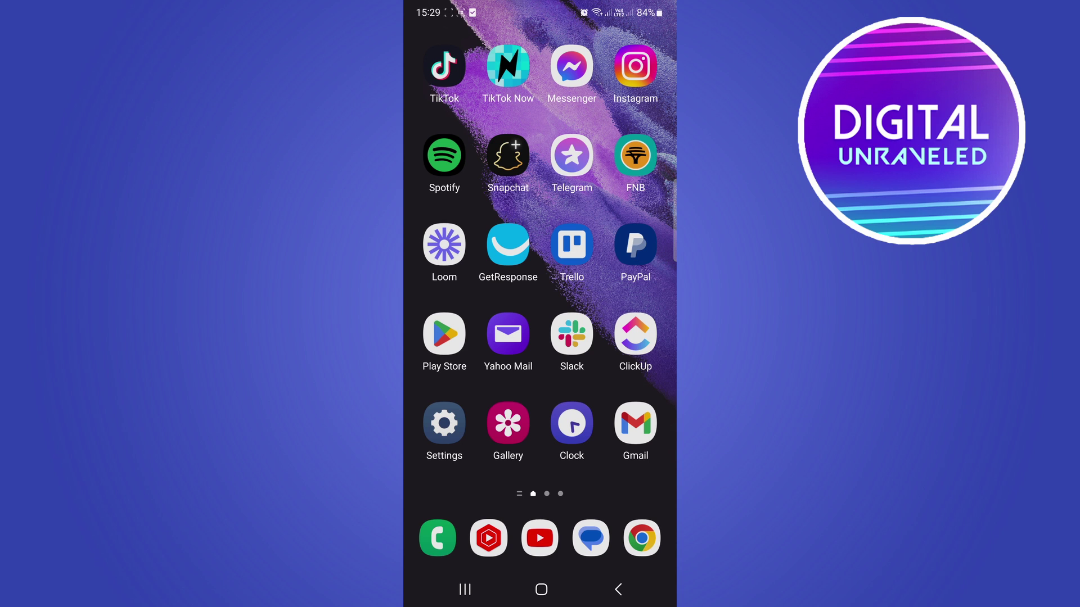
# - Open the TikTok profile, refuse Facebook friends access, and open Edit profile
pyautogui.click(445, 68)
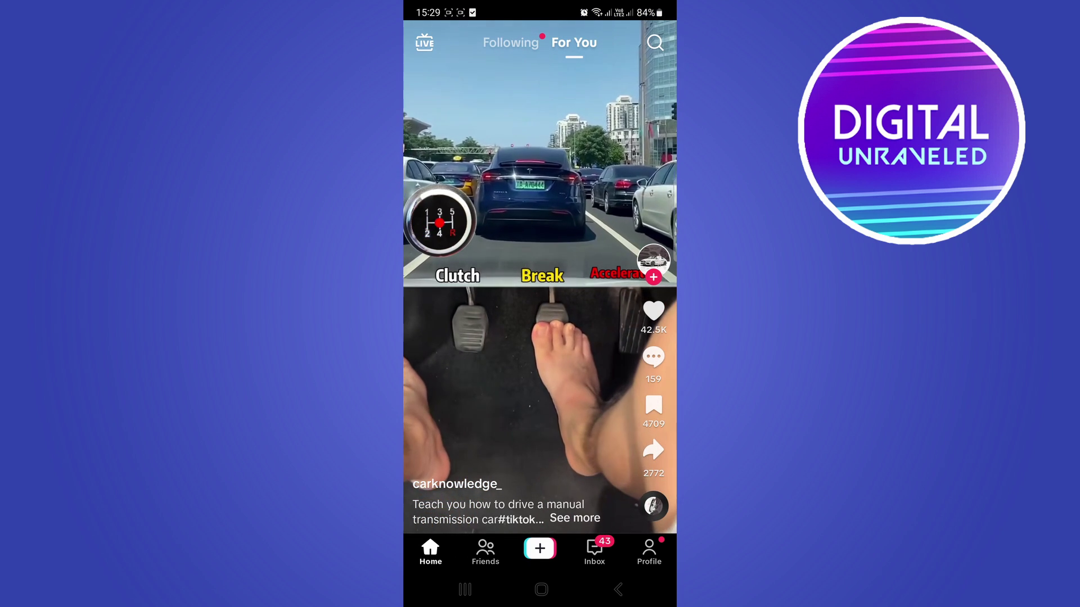
pyautogui.click(649, 551)
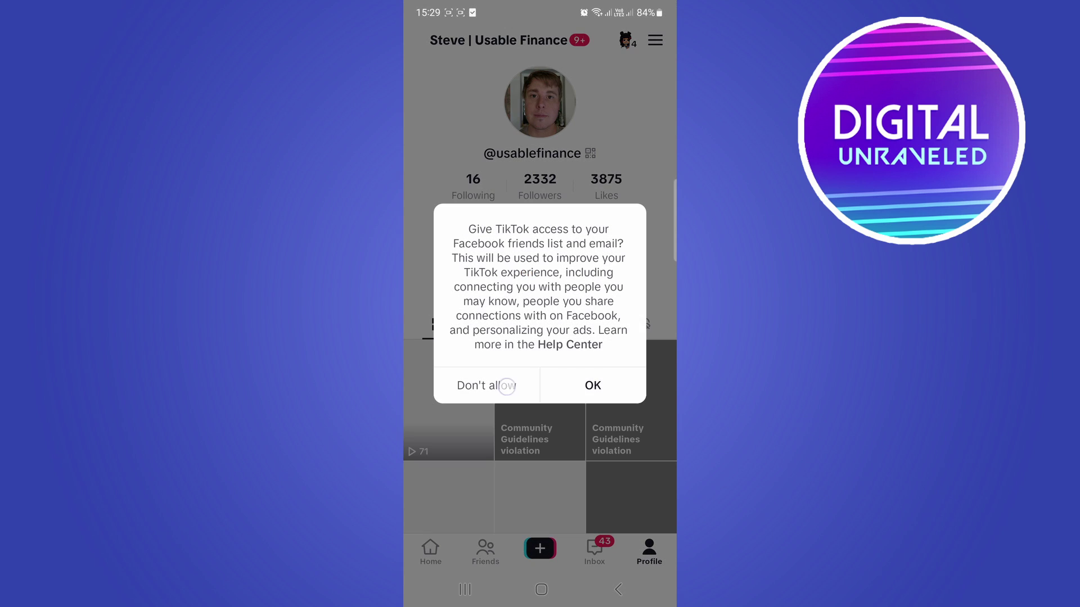
pyautogui.click(485, 386)
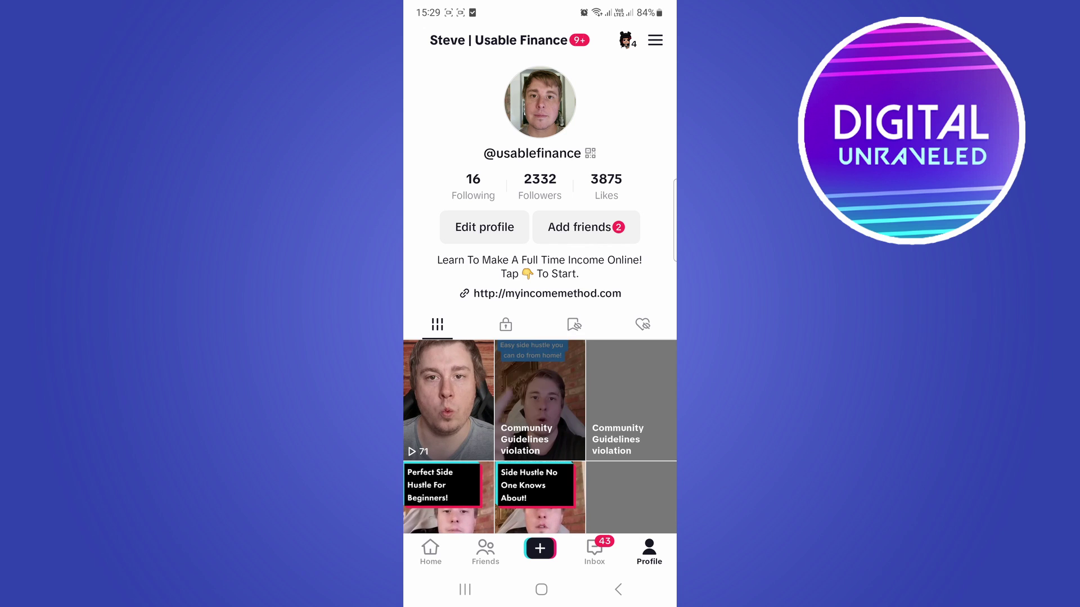
pyautogui.click(485, 227)
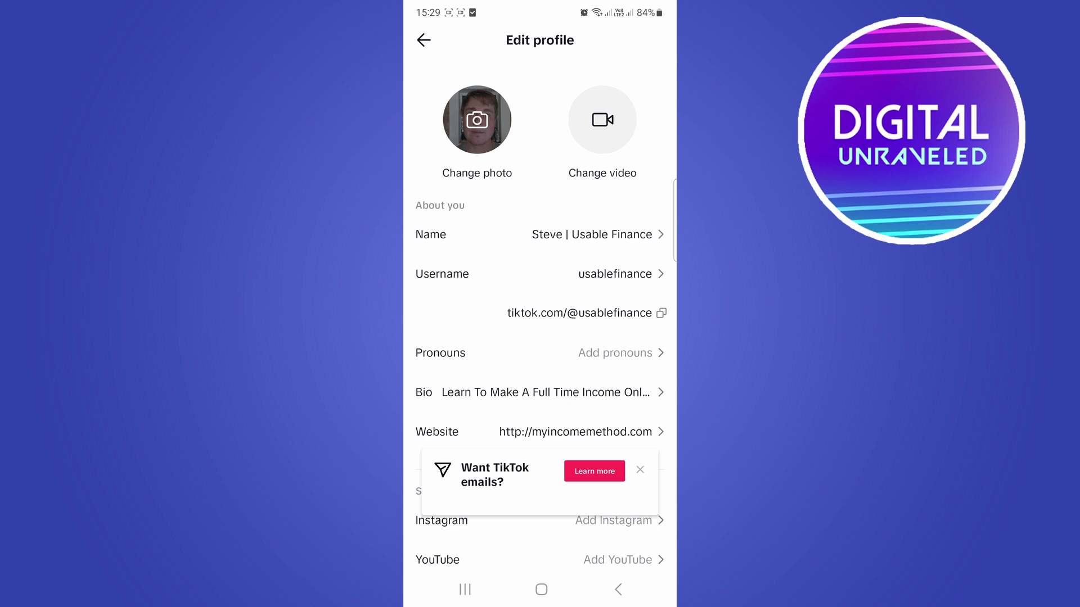
pyautogui.scroll(-1, 540, 338)
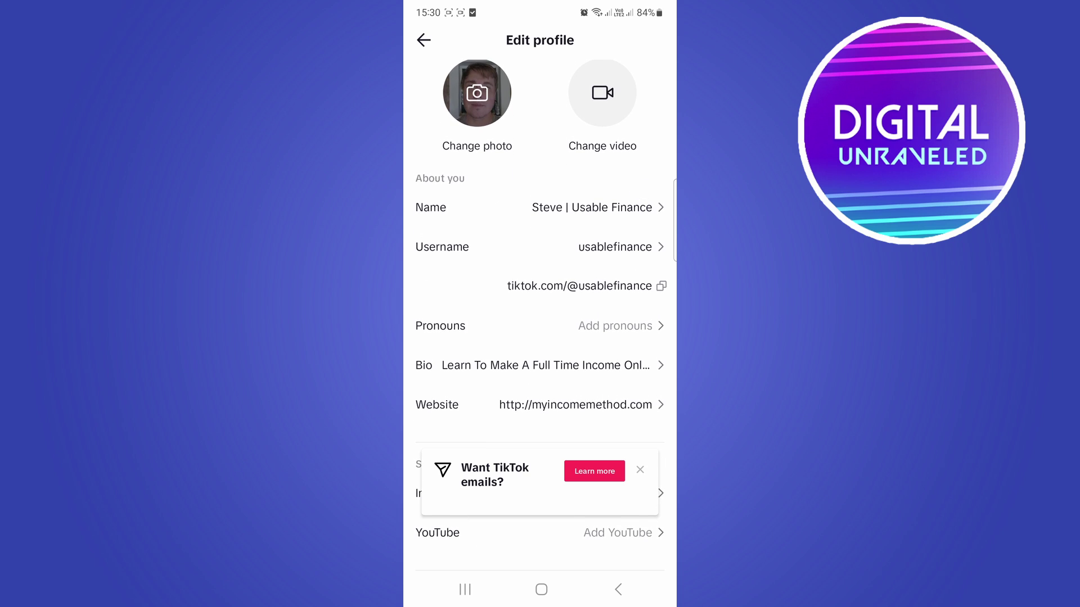
pyautogui.click(577, 405)
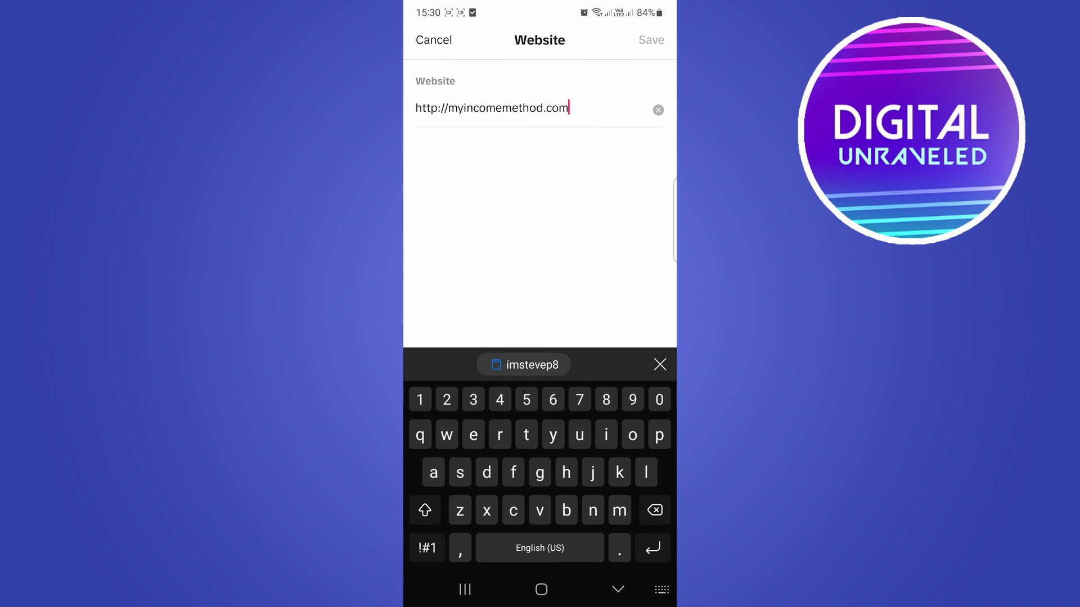
pyautogui.click(656, 511)
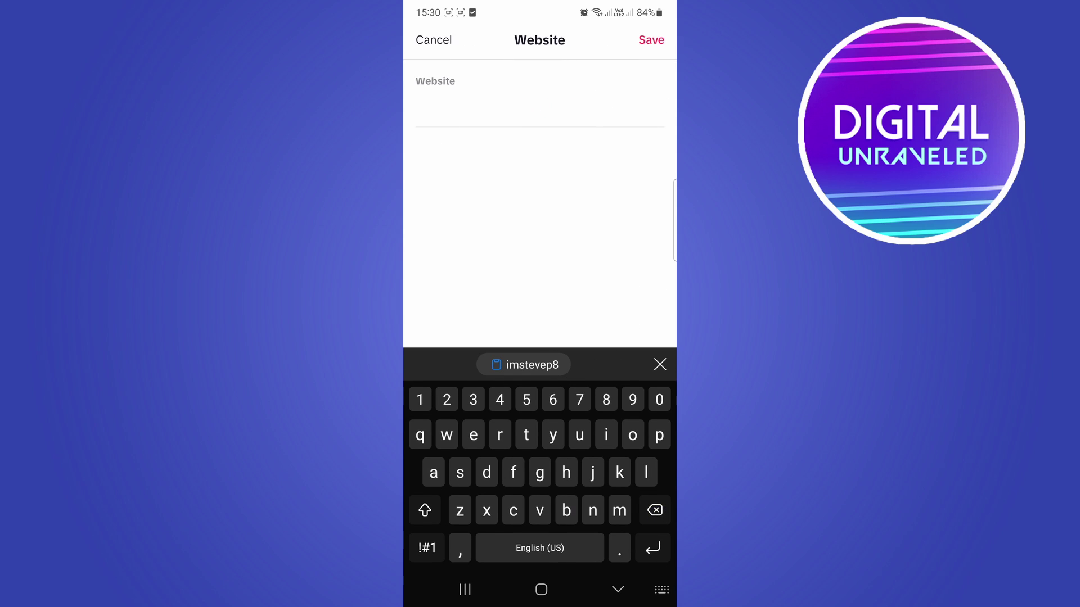
pyautogui.write('ht')
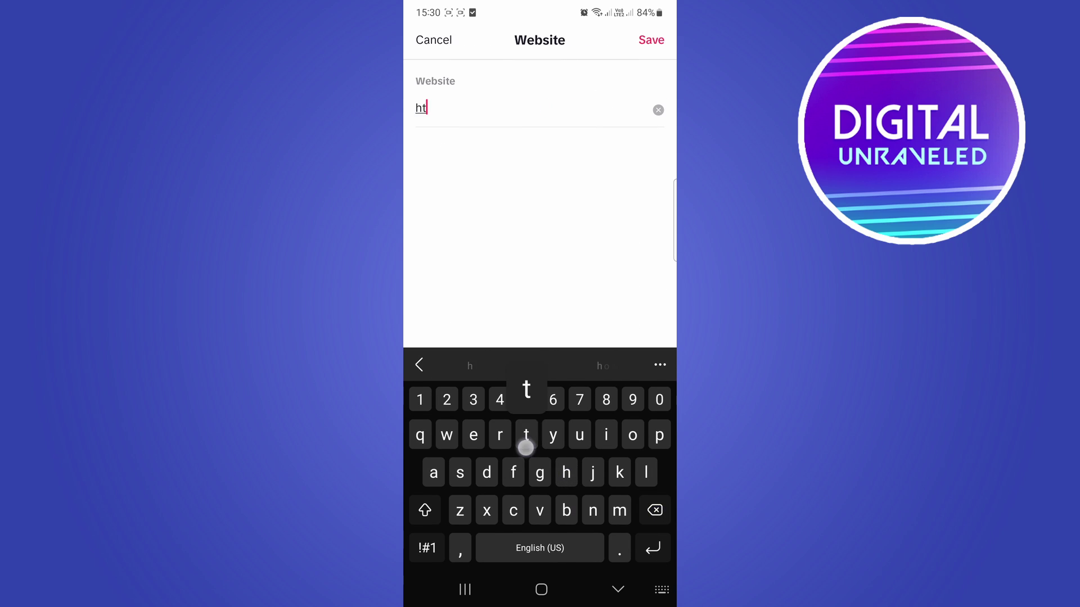
pyautogui.write('tps')
pyautogui.click(428, 547)
pyautogui.write(':')
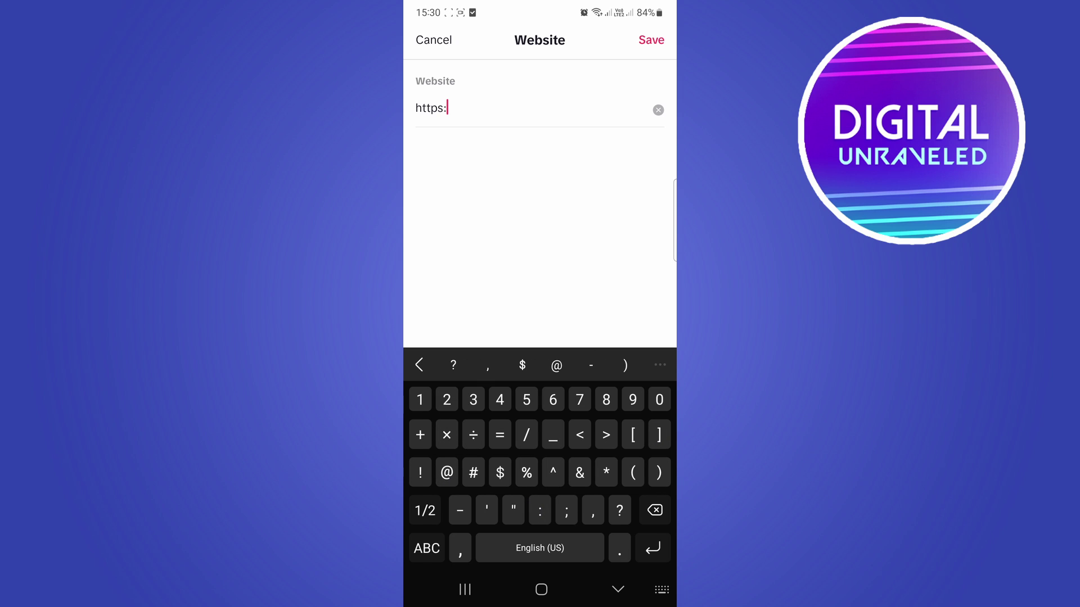
pyautogui.click(526, 436)
pyautogui.click(526, 435)
pyautogui.click(427, 547)
pyautogui.write('t.')
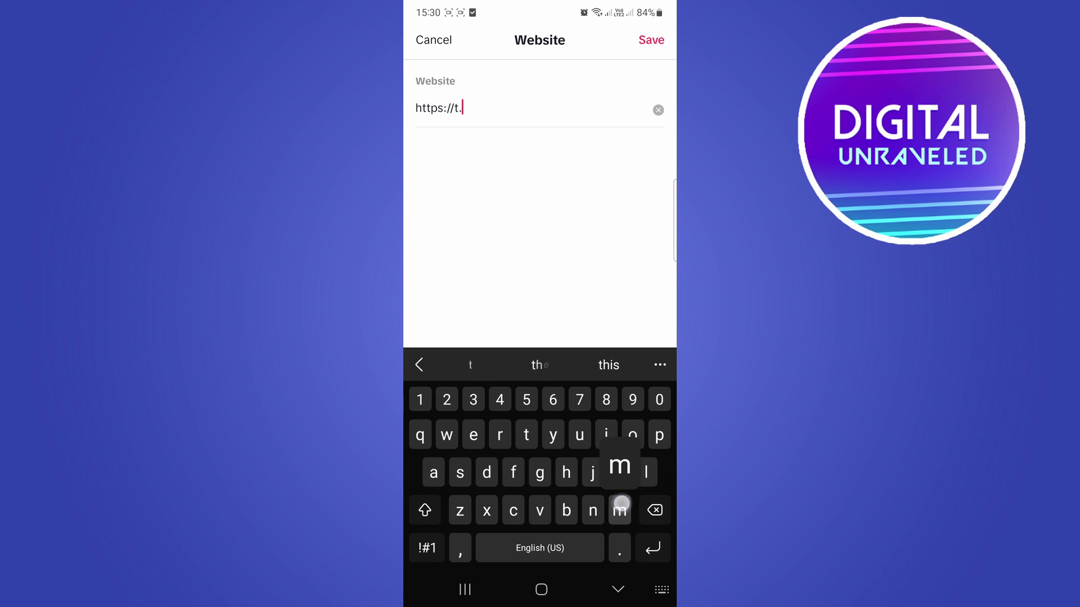
pyautogui.write('me')
pyautogui.click(426, 548)
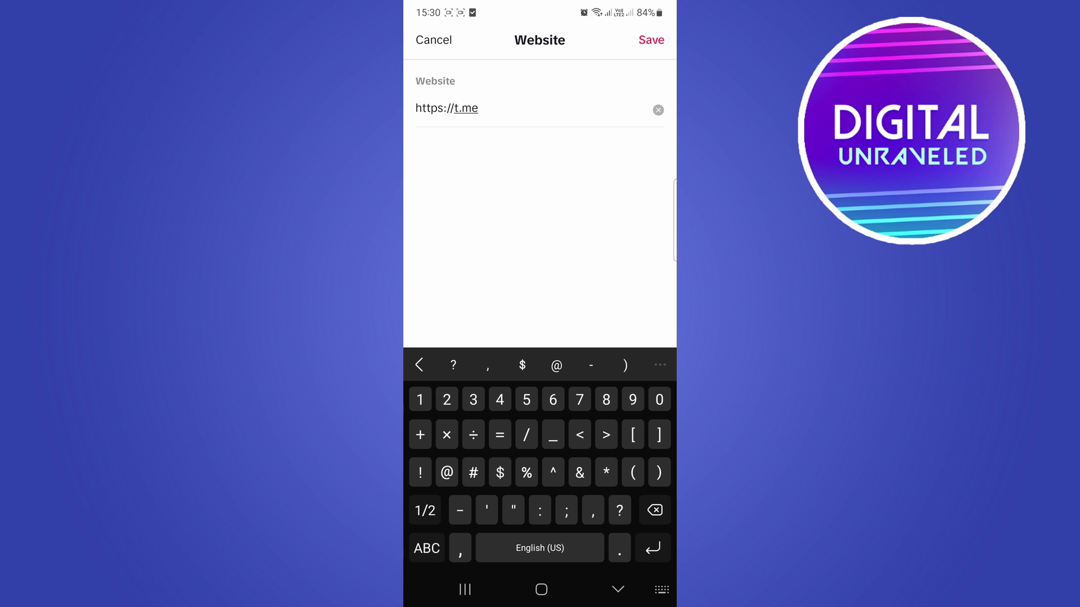
pyautogui.write('/')
pyautogui.click(508, 108)
pyautogui.click(440, 82)
pyautogui.click(652, 39)
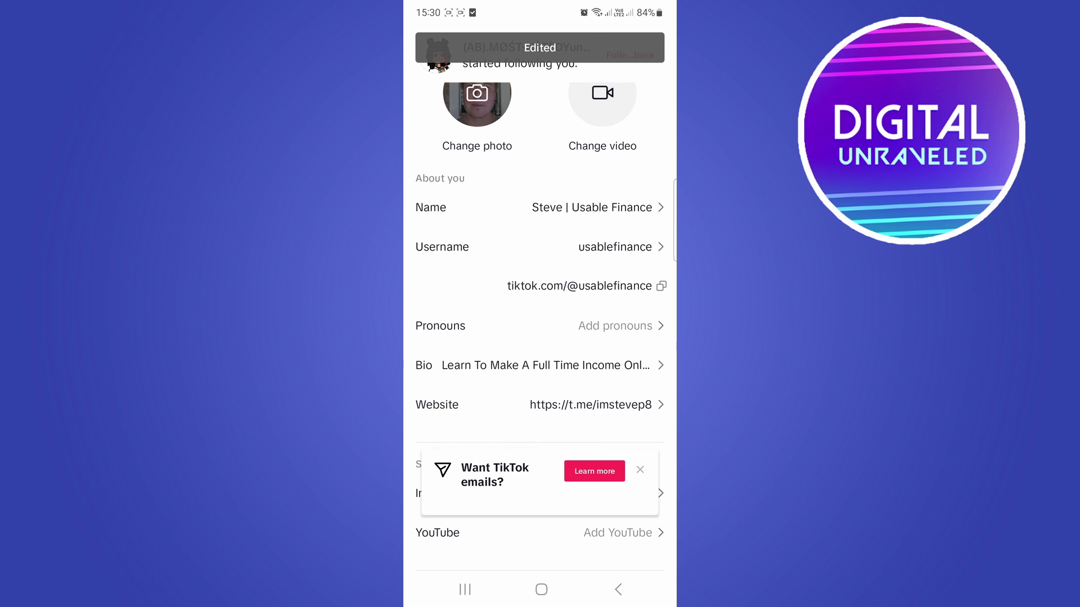
pyautogui.click(618, 590)
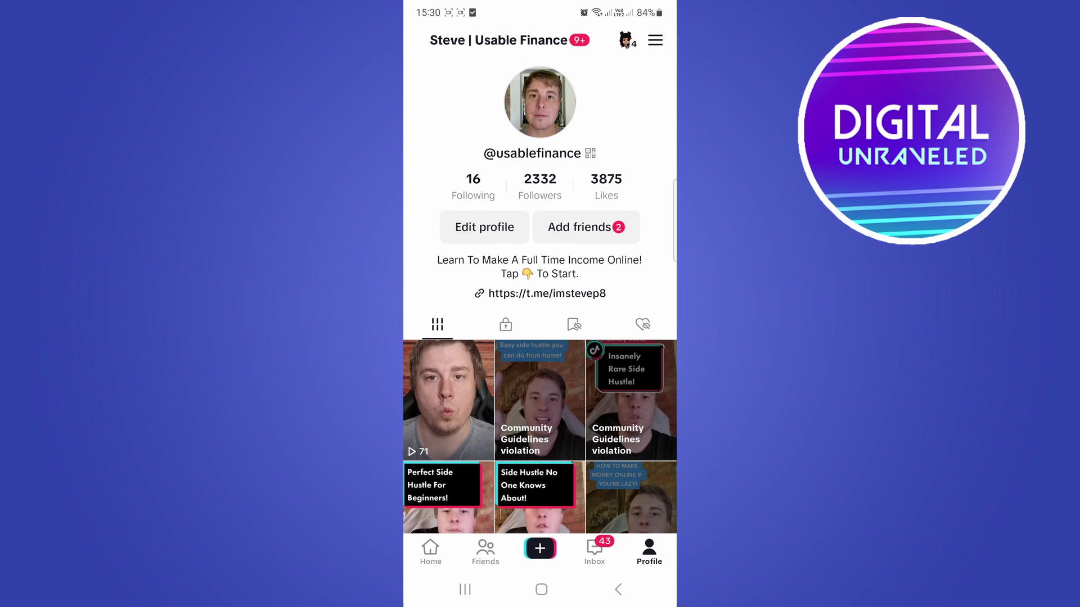
pyautogui.click(547, 293)
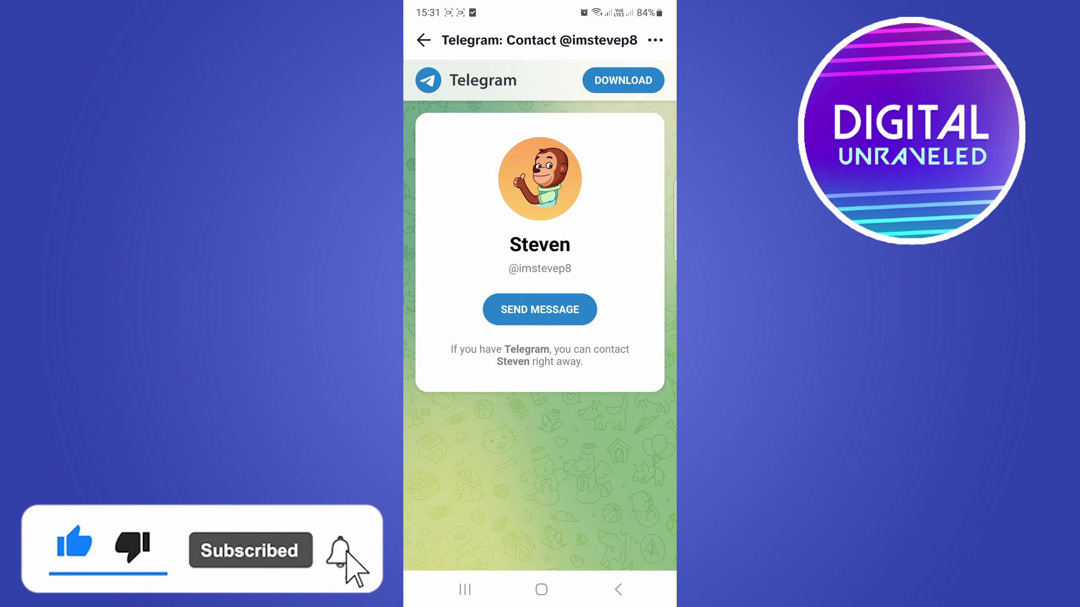
pyautogui.press('Escape')
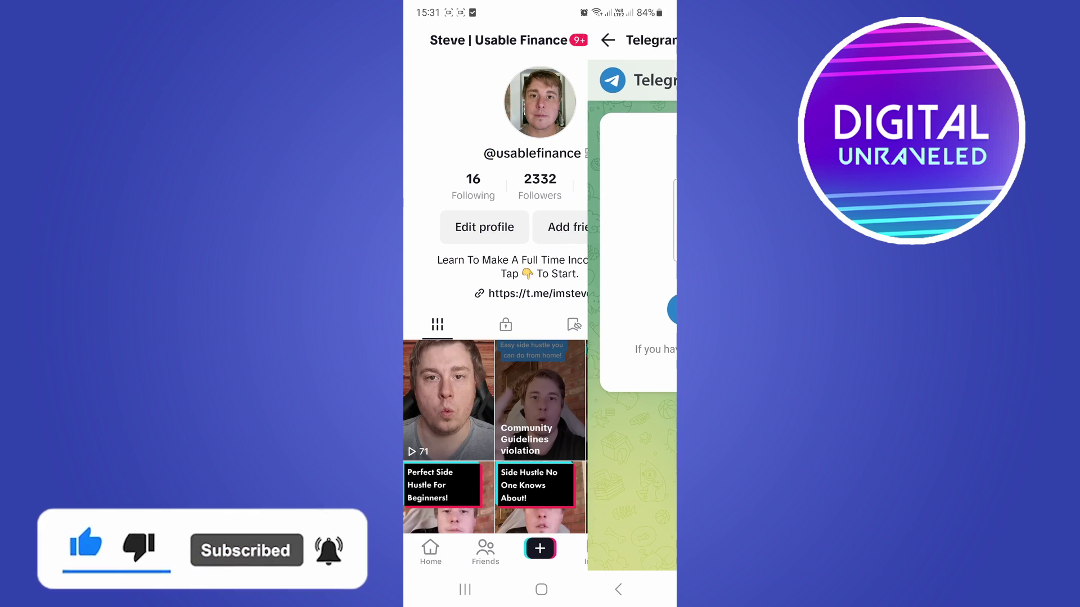